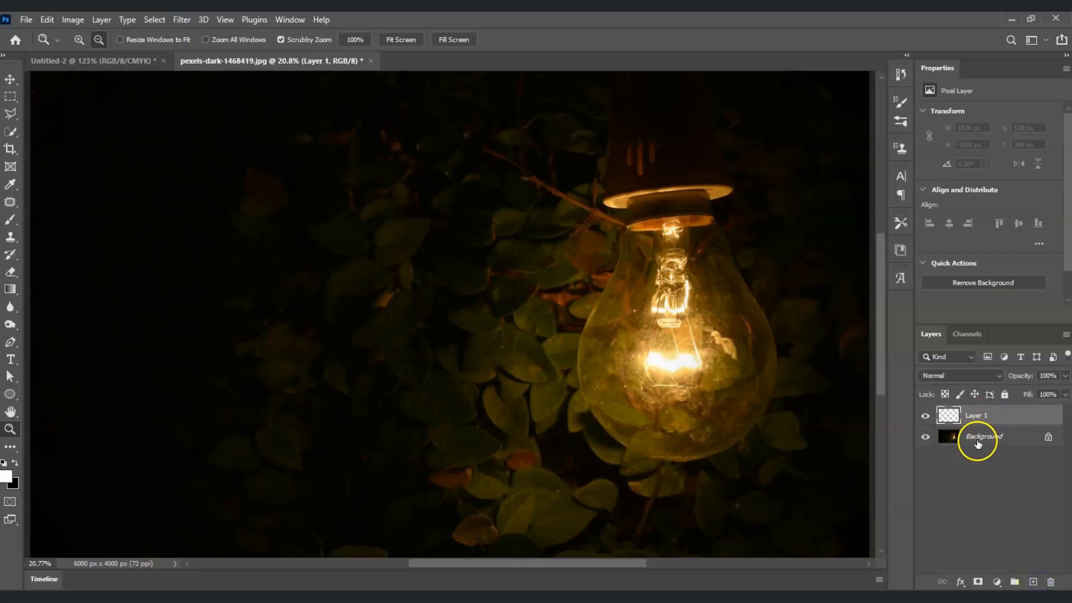
# Fill the empty Layer 1 with black at 100% opacity and set its blend mode to Screen.
pyautogui.click(979, 419)
pyautogui.moveTo(982, 420)
pyautogui.mouseDown()
pyautogui.moveTo(1015, 423)
pyautogui.moveTo(999, 419)
pyautogui.mouseUp()
pyautogui.click(998, 414)
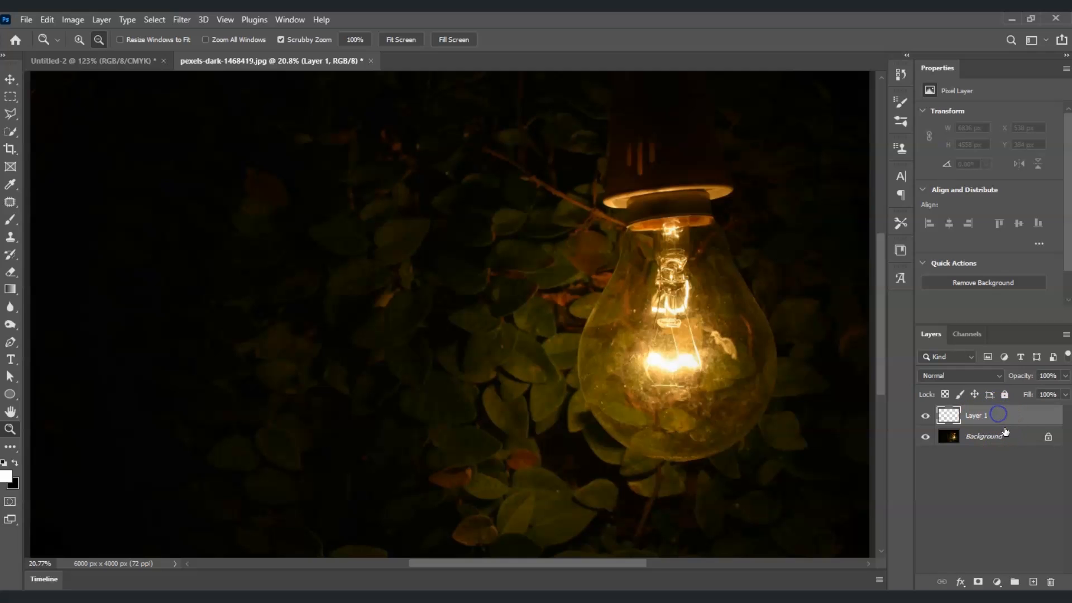
pyautogui.click(76, 20)
pyautogui.moveTo(50, 21)
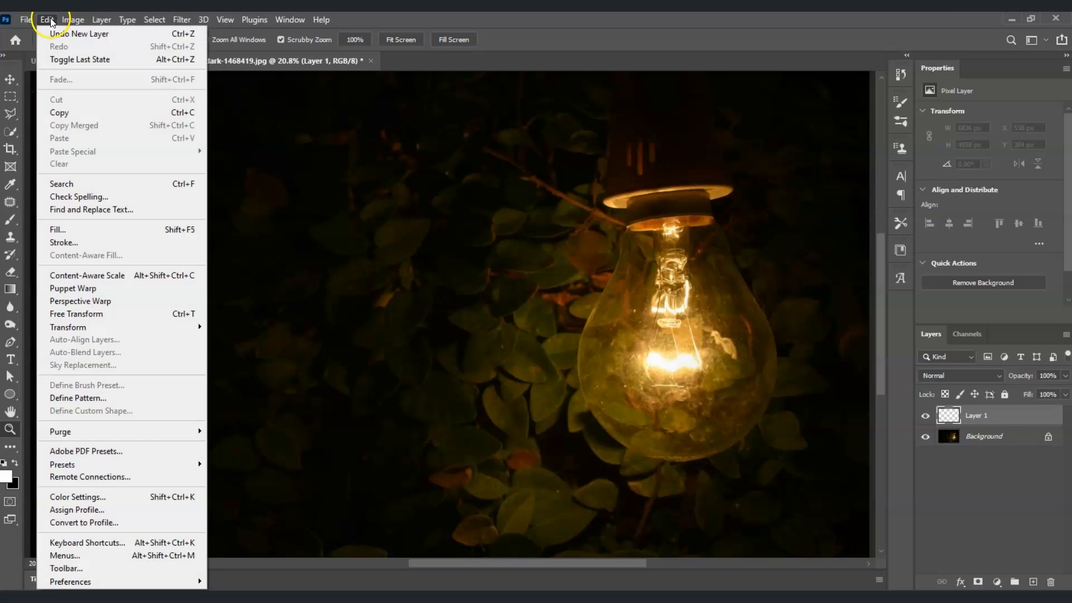
pyautogui.click(140, 230)
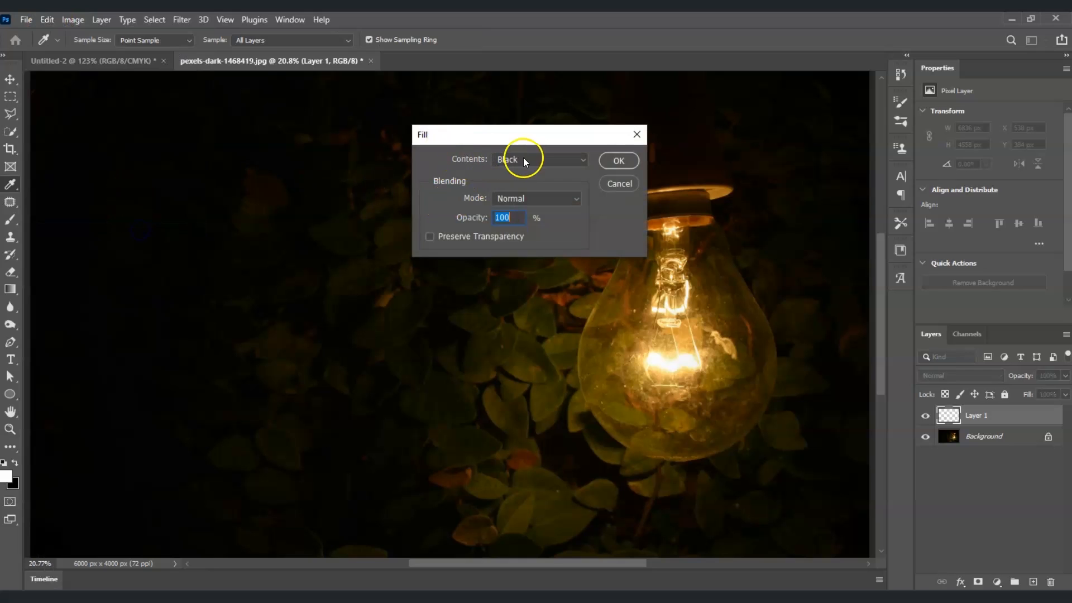
pyautogui.click(617, 161)
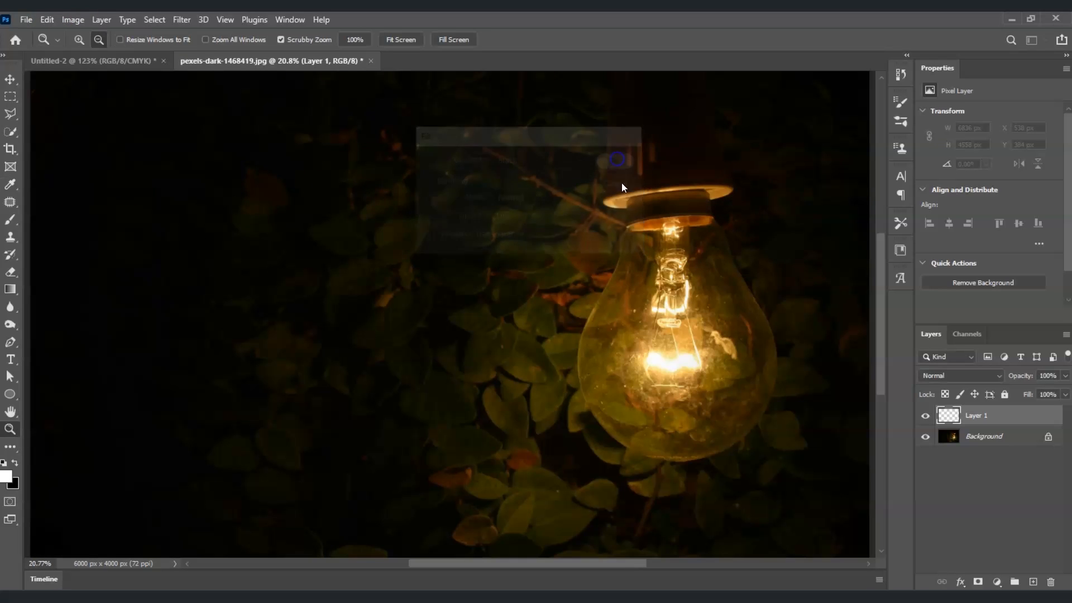
pyautogui.press('z')
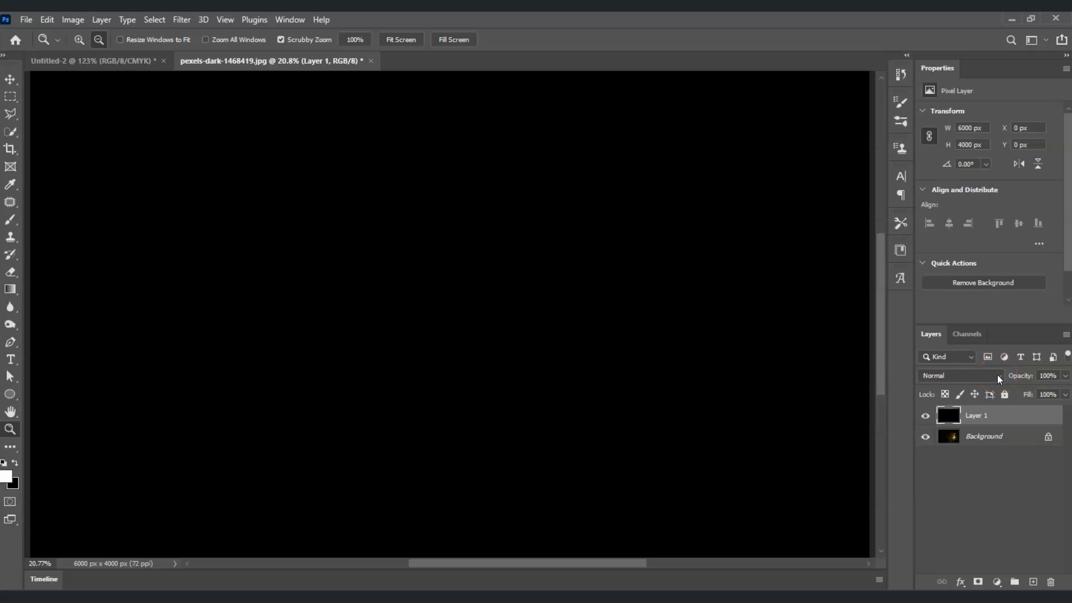
pyautogui.click(997, 374)
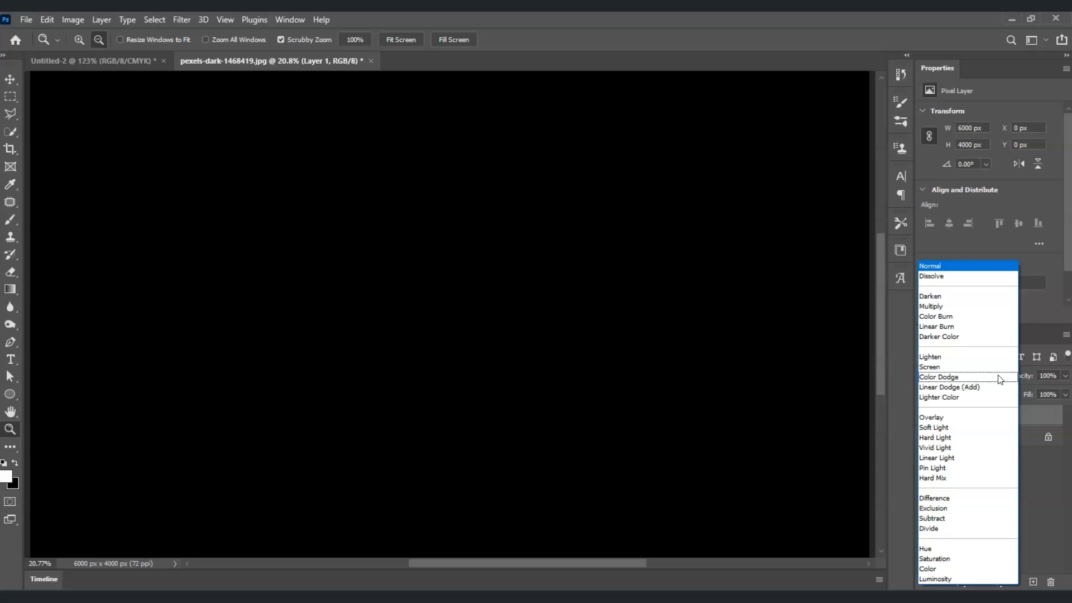
pyautogui.click(986, 366)
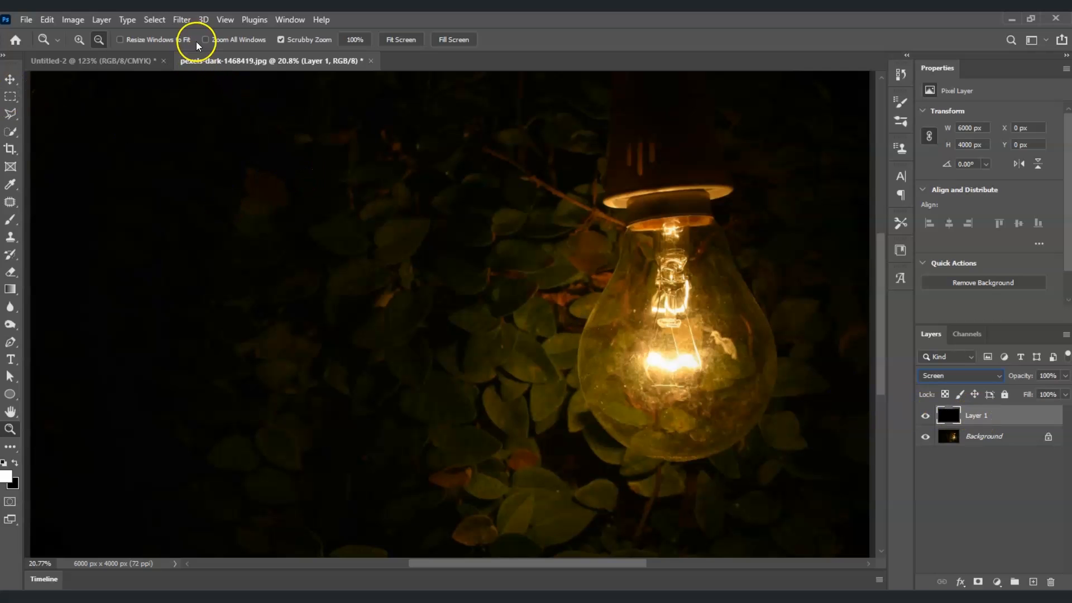
# Start the Lens Flare filter on Layer 1, preview each lens type, and choose 50-300mm Zoom.
pyautogui.click(186, 21)
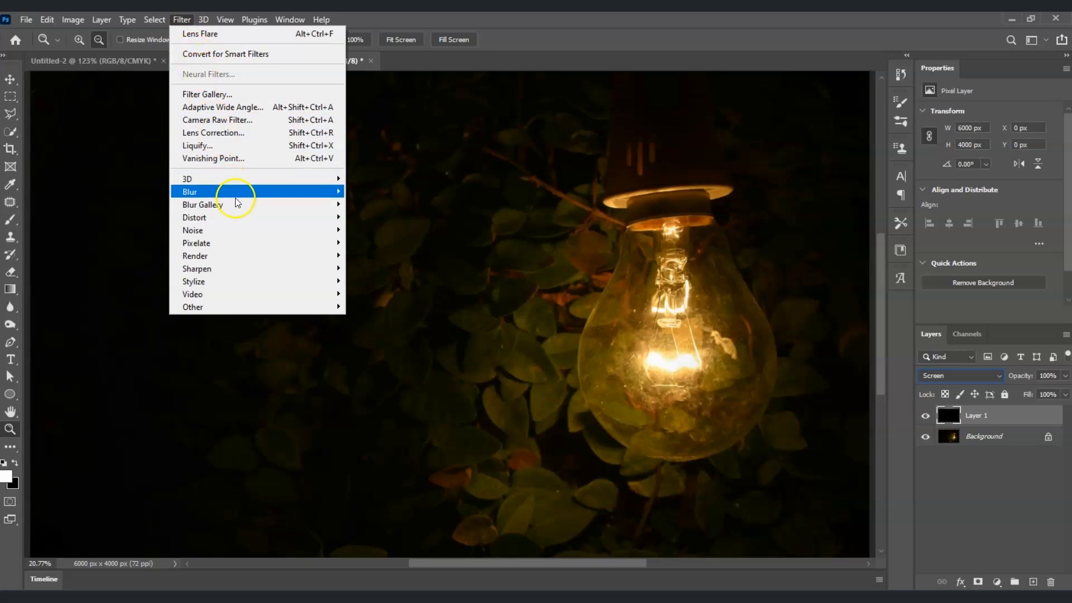
pyautogui.moveTo(258, 261)
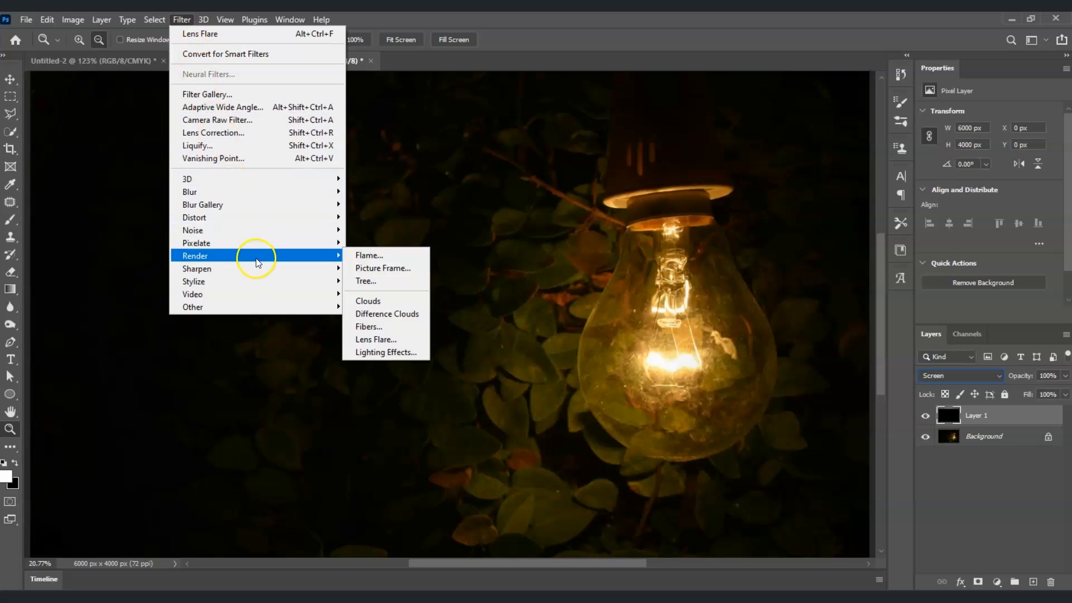
pyautogui.click(365, 340)
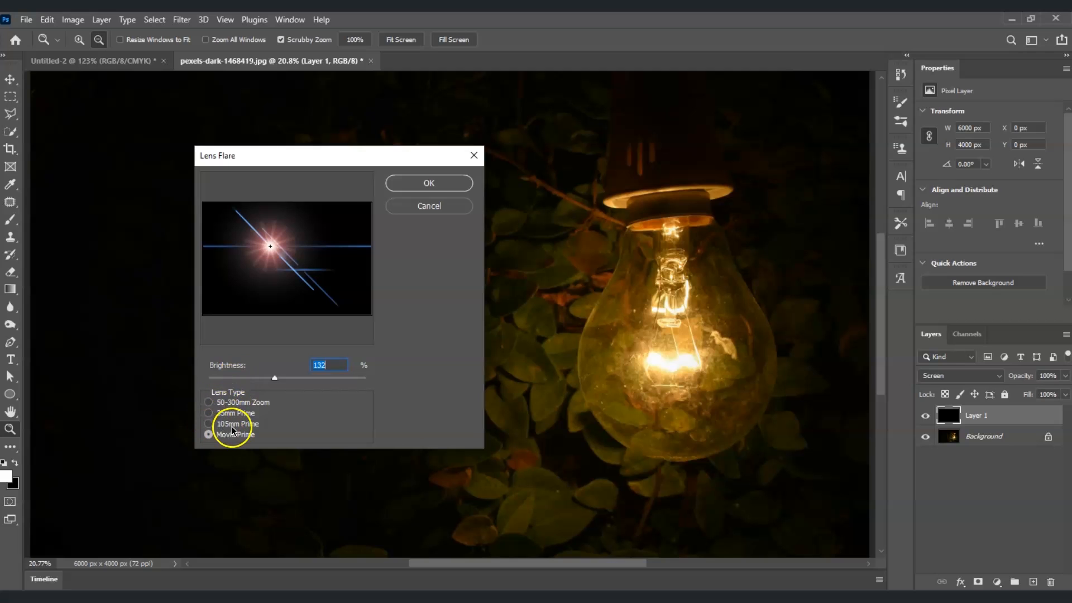
pyautogui.click(209, 402)
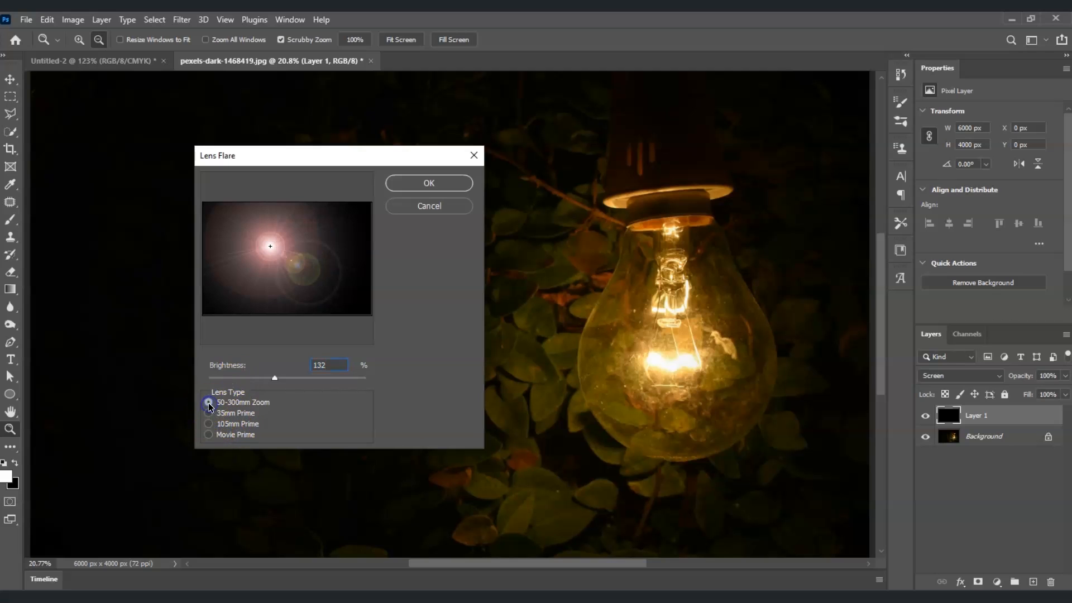
pyautogui.click(207, 415)
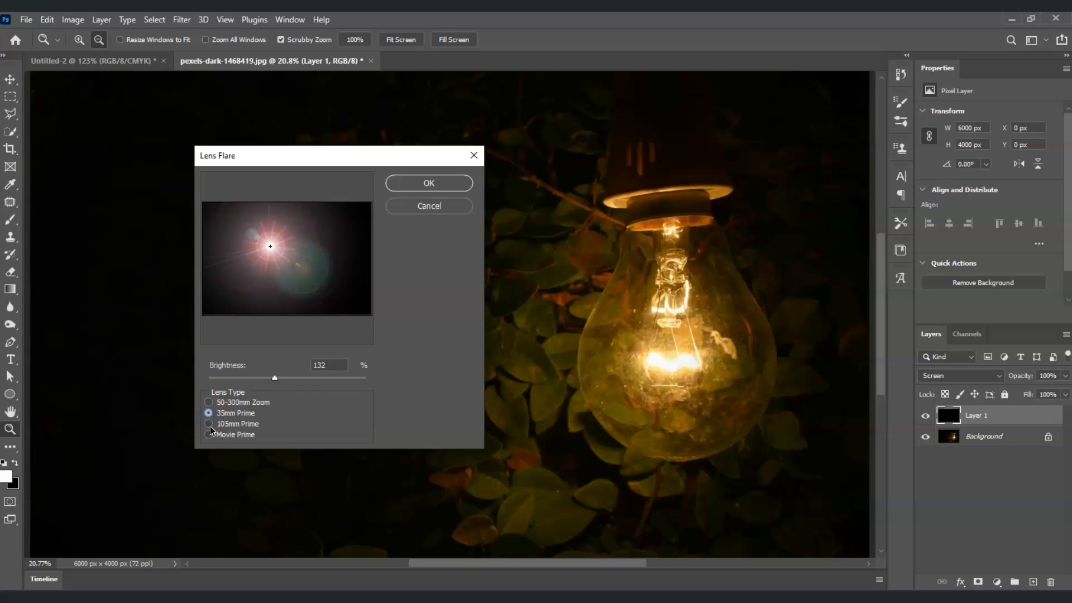
pyautogui.click(210, 425)
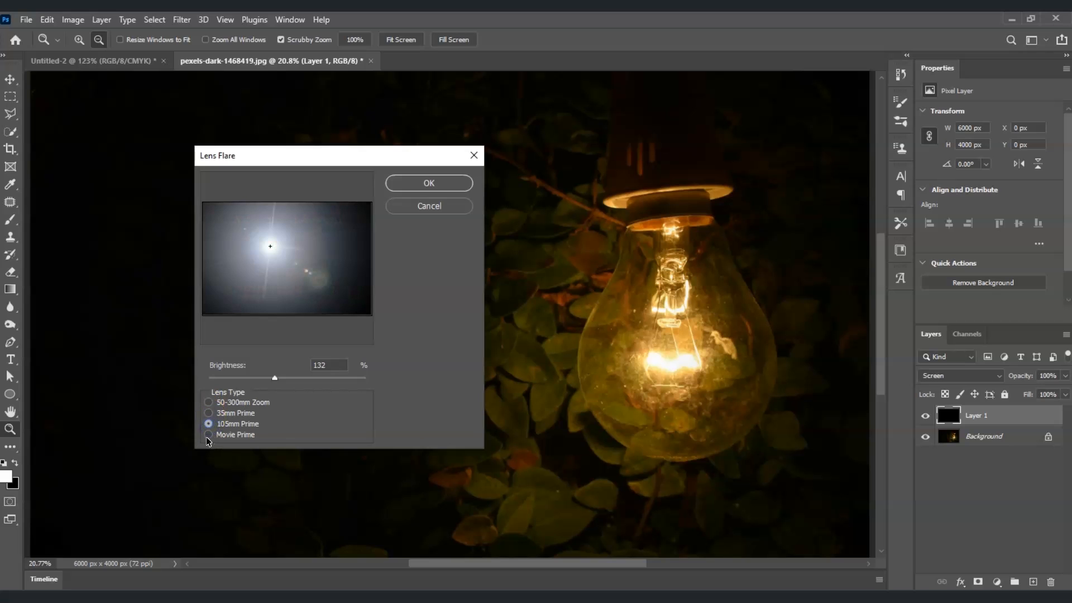
pyautogui.click(206, 436)
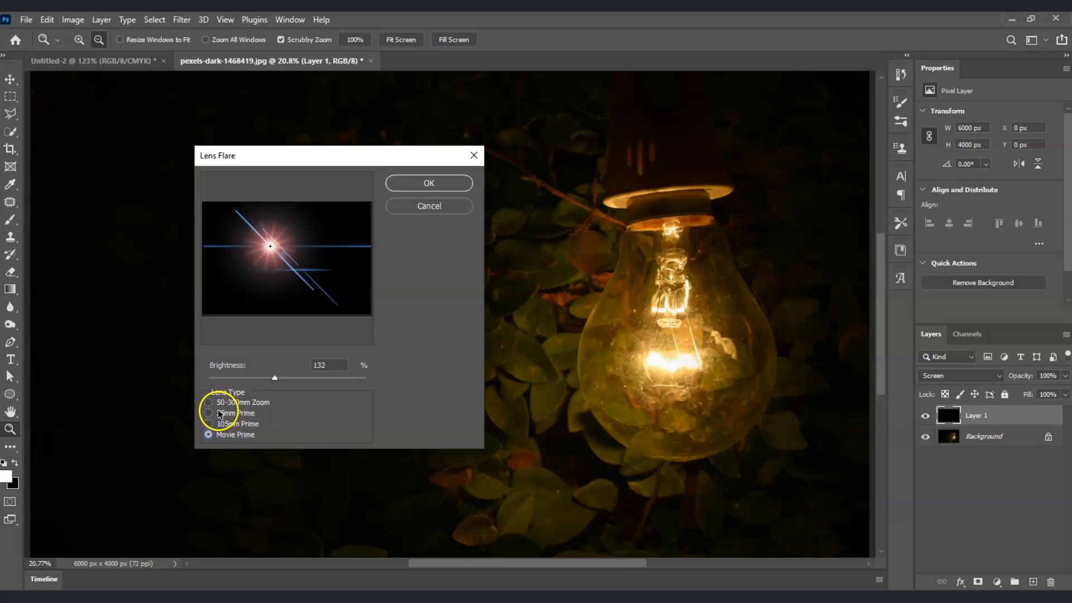
pyautogui.click(209, 403)
pyautogui.click(205, 408)
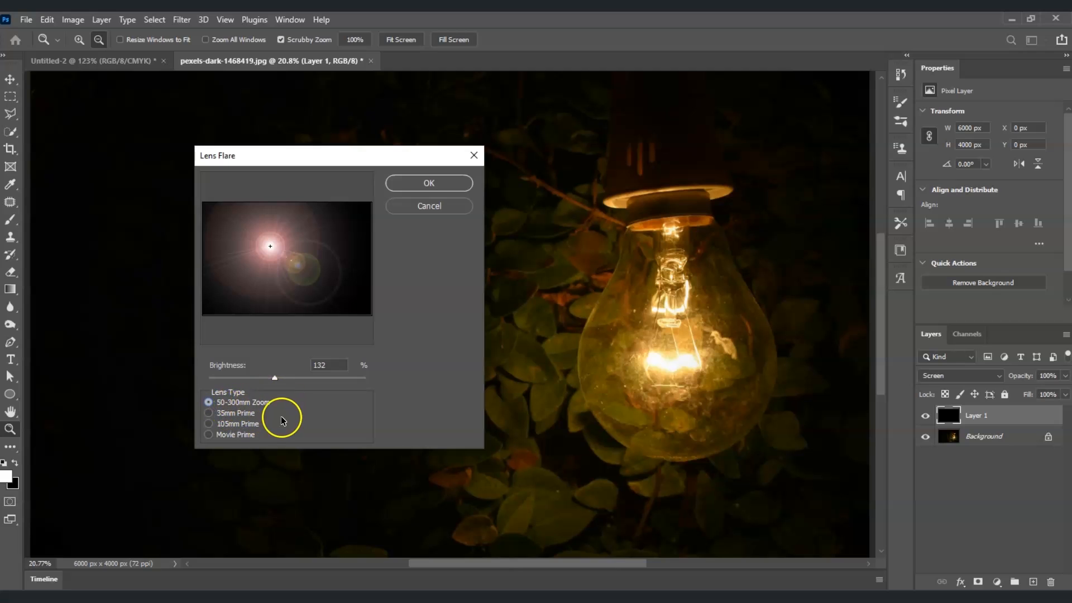
# Set the lens flare brightness to 140% and apply the filter.
pyautogui.moveTo(276, 380)
pyautogui.mouseDown()
pyautogui.moveTo(373, 384)
pyautogui.moveTo(286, 380)
pyautogui.mouseUp()
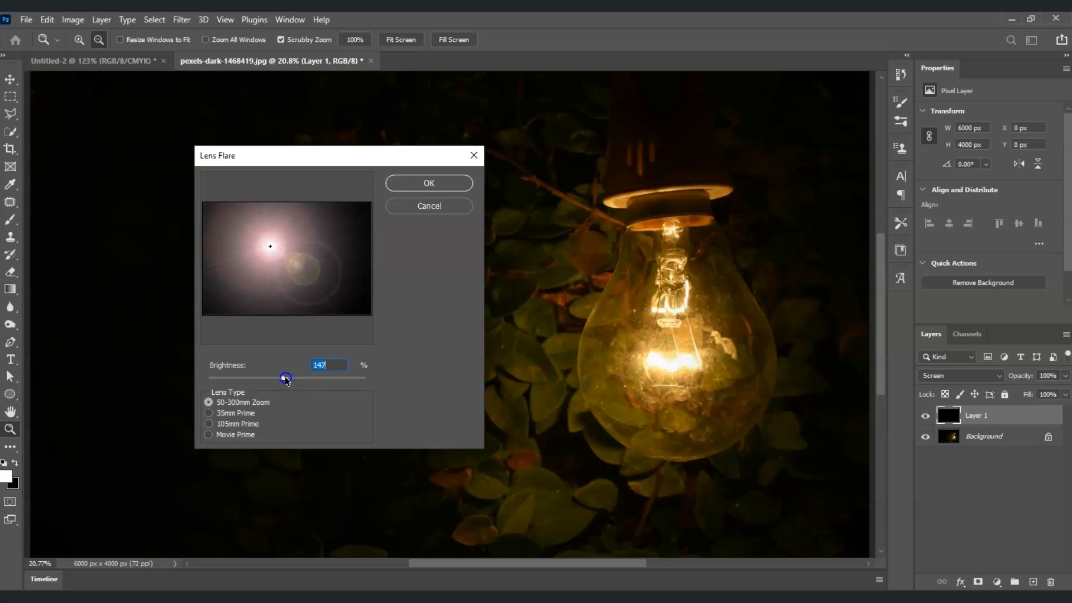
pyautogui.moveTo(286, 380); pyautogui.dragTo(284, 381)
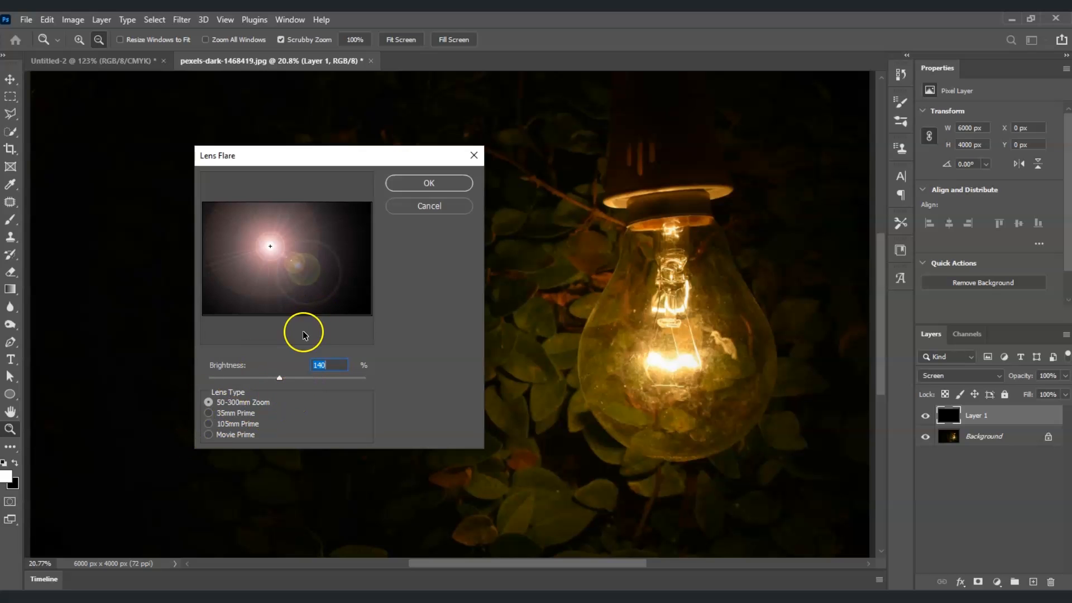
pyautogui.click(429, 183)
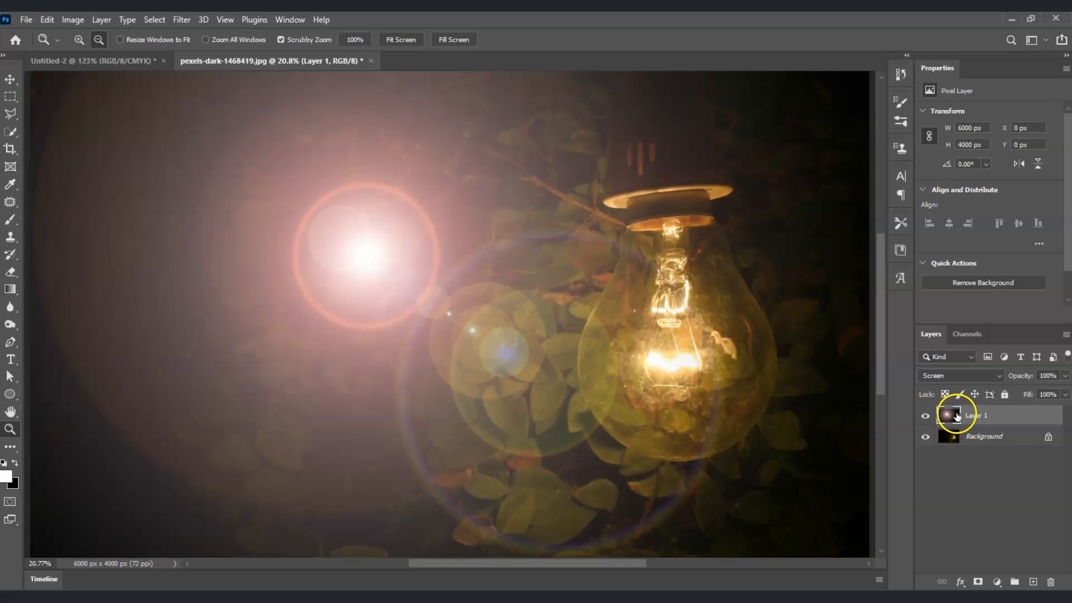
# Free-transform the flare layer, moving it over the light bulb and flipping it both vertically and horizontally.
pyautogui.hotkey('ctrl', 't')
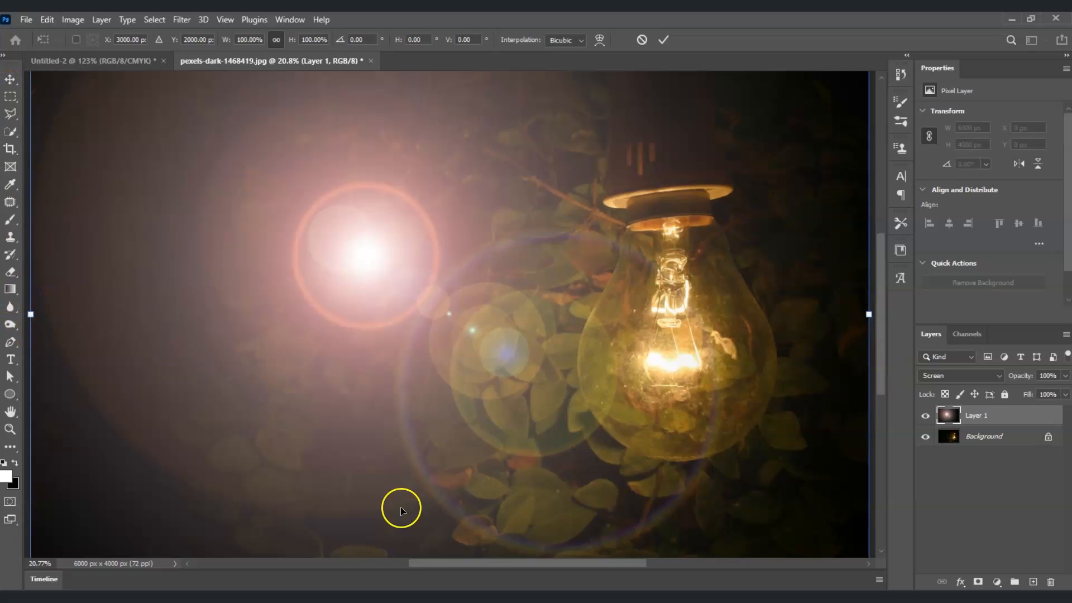
pyautogui.moveTo(268, 273); pyautogui.dragTo(573, 333)
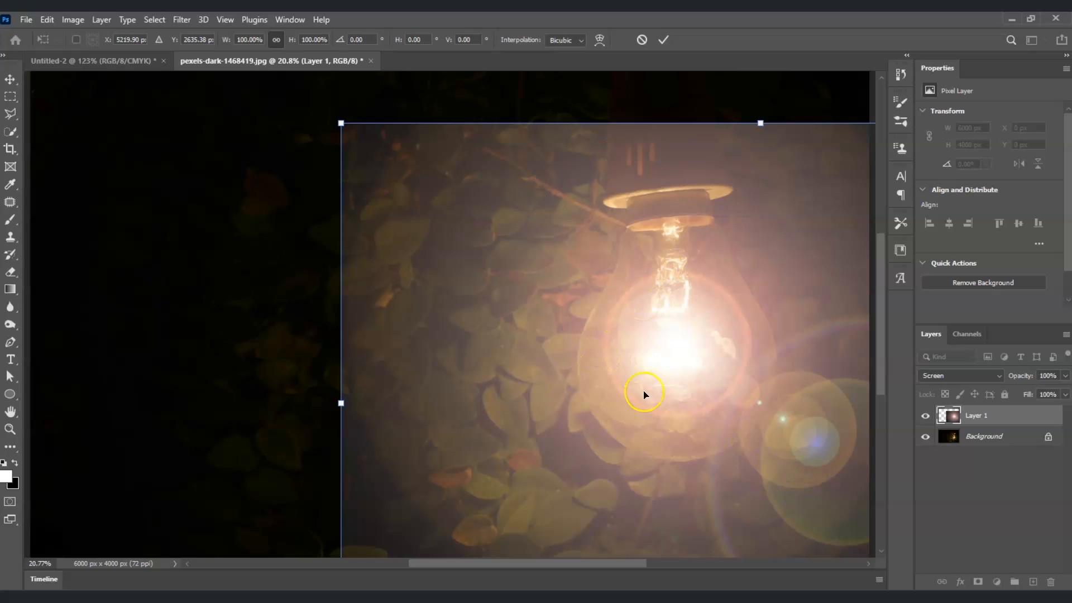
pyautogui.rightClick(592, 354)
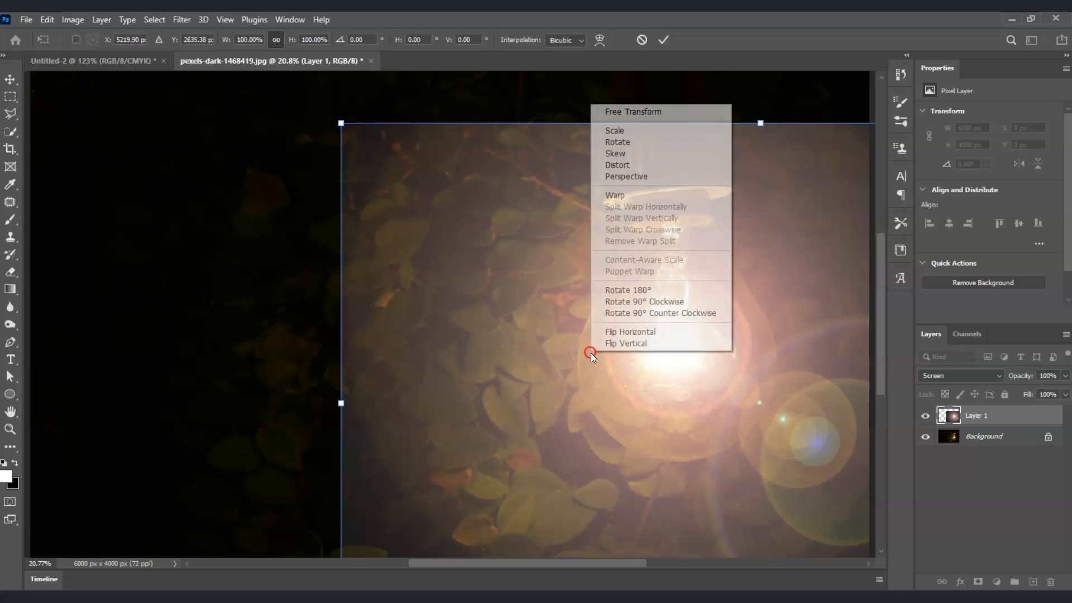
pyautogui.click(626, 343)
pyautogui.moveTo(631, 370); pyautogui.dragTo(631, 283)
pyautogui.rightClick(631, 284)
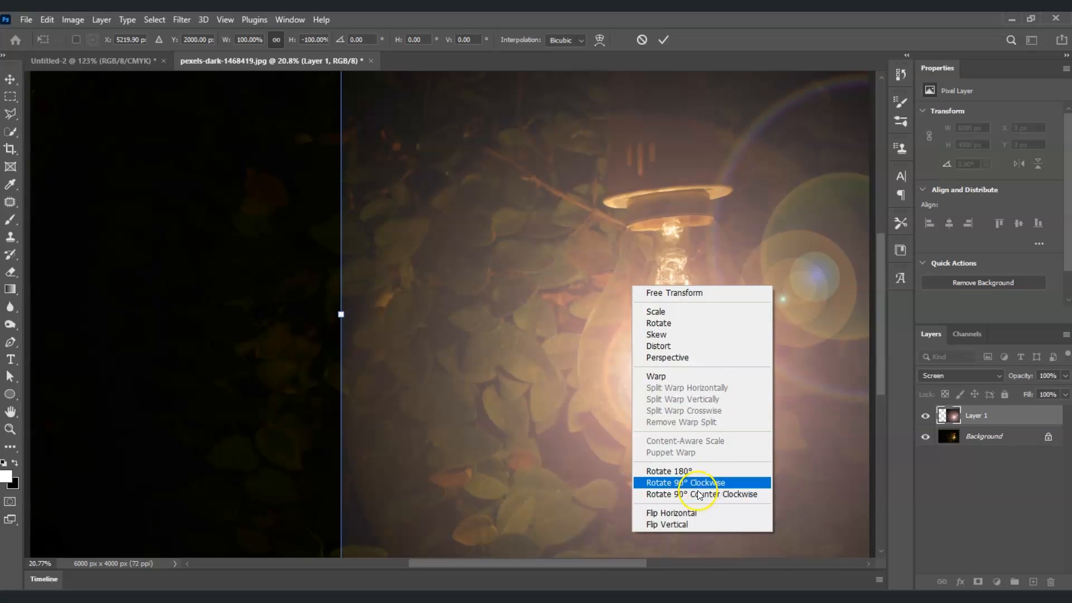
pyautogui.click(732, 508)
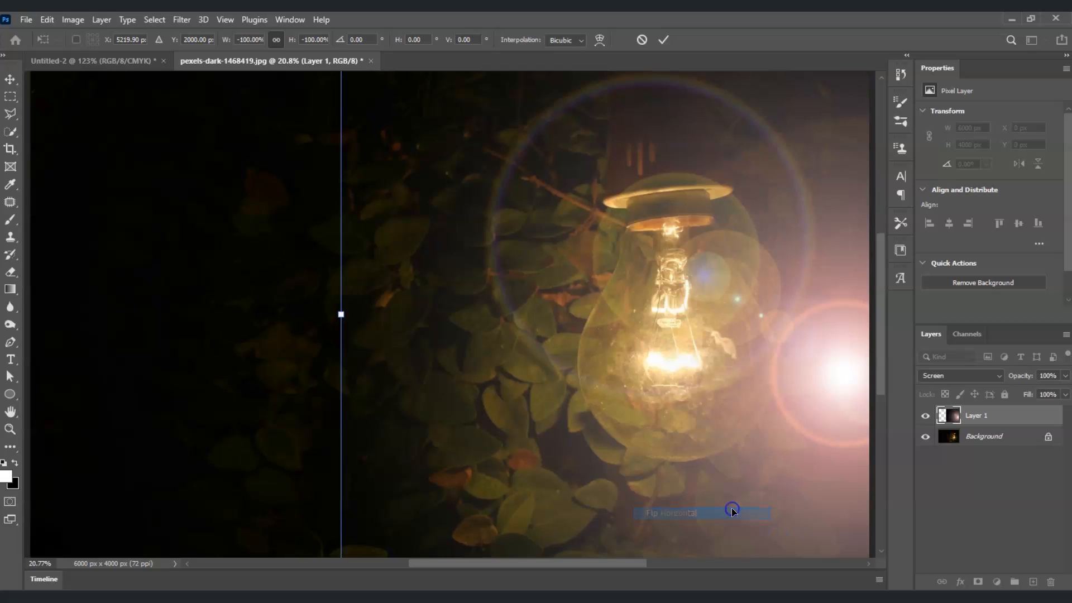
# Reposition the flipped flare so its bright centre covers the bulb's glowing filament, and apply the transform.
pyautogui.moveTo(699, 441); pyautogui.dragTo(561, 422)
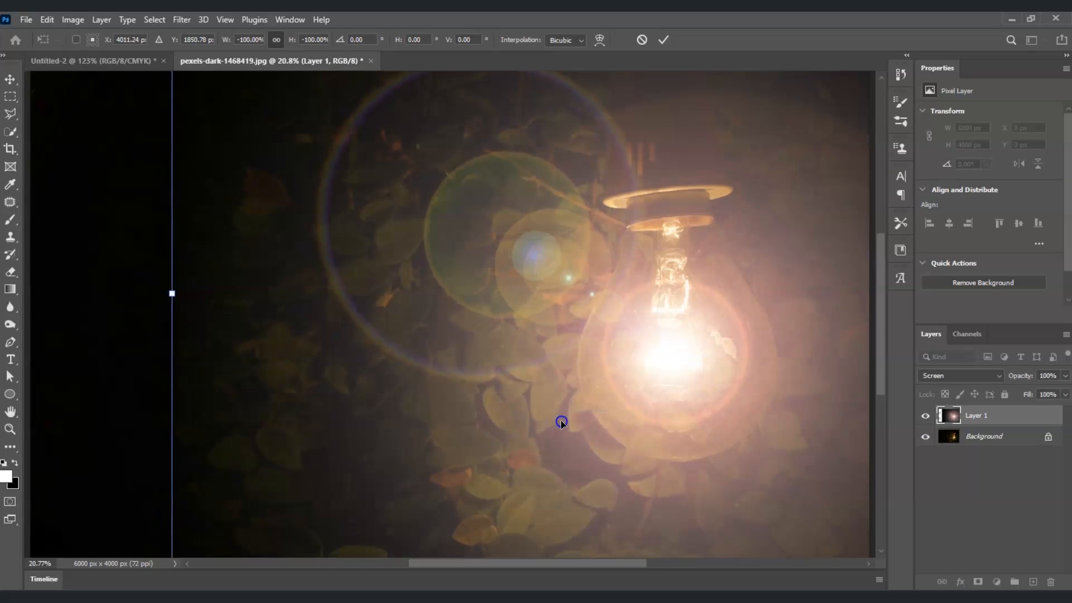
pyautogui.press('Return')
pyautogui.click(970, 494)
pyautogui.press('z')
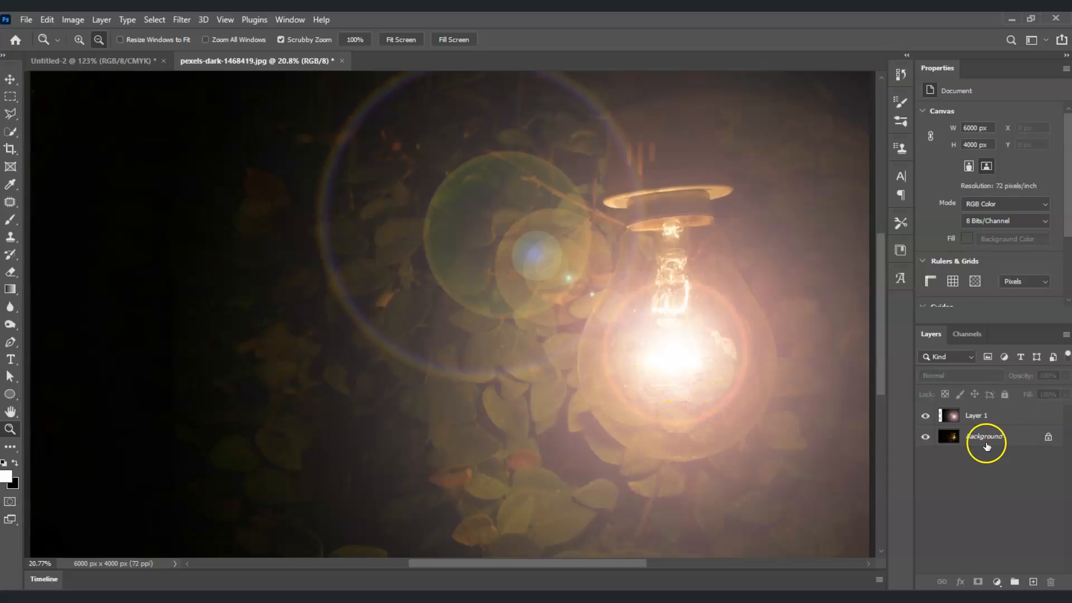
# Lower the opacity of the flare layer, Layer 1, to 79%.
pyautogui.click(981, 416)
pyautogui.click(982, 419)
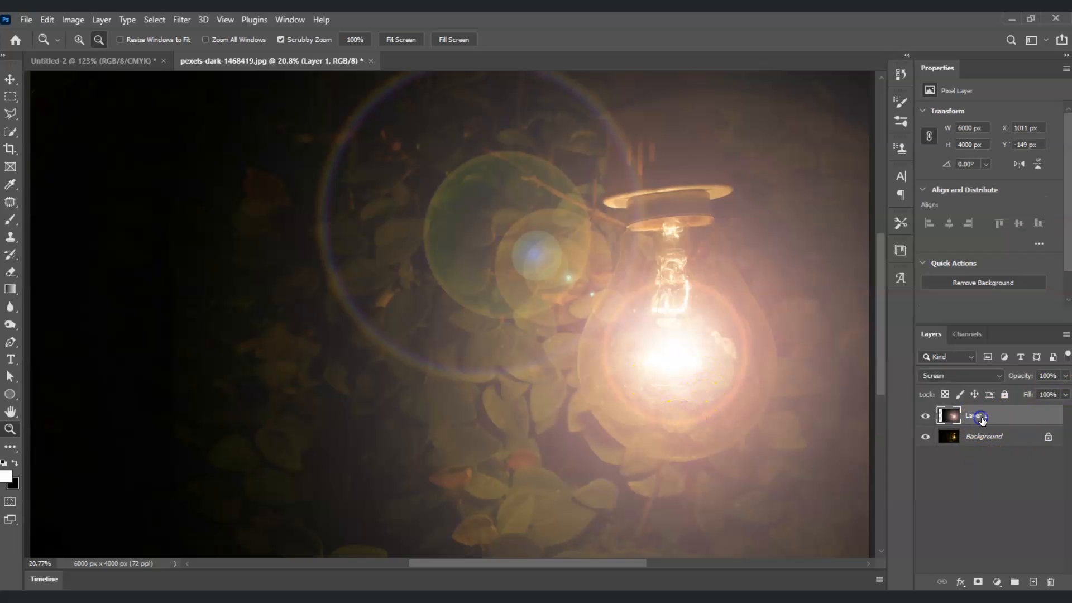
pyautogui.click(1065, 376)
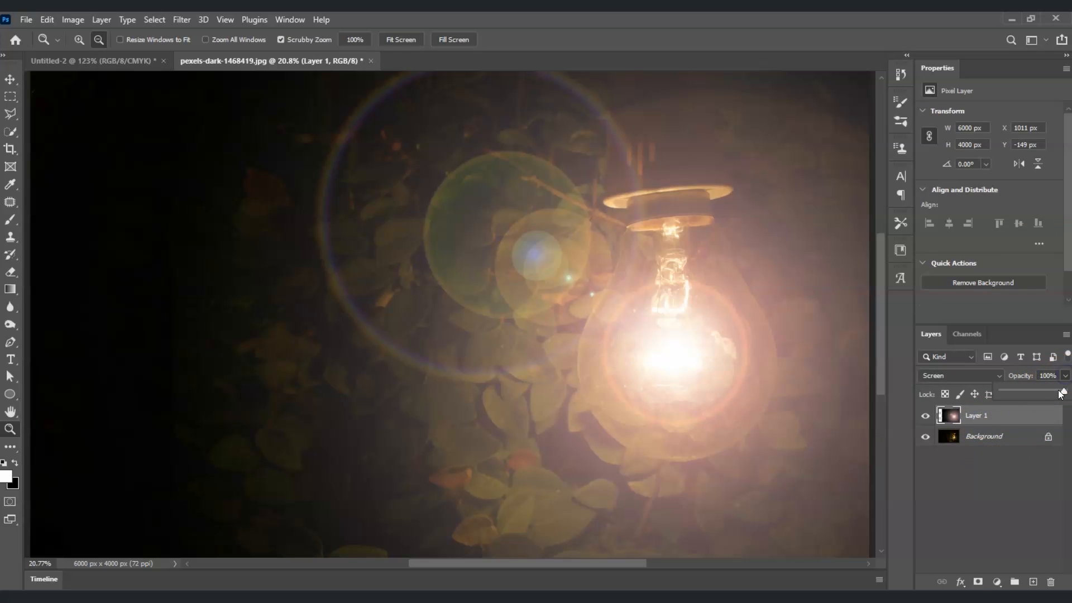
pyautogui.moveTo(1061, 394); pyautogui.dragTo(1056, 394)
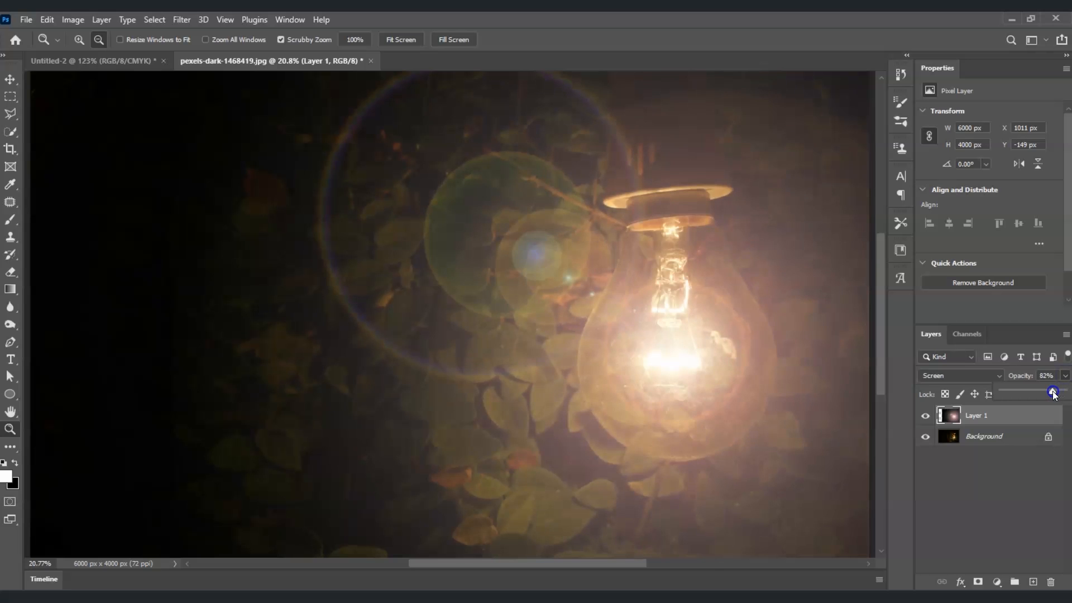
pyautogui.click(874, 456)
pyautogui.click(1027, 511)
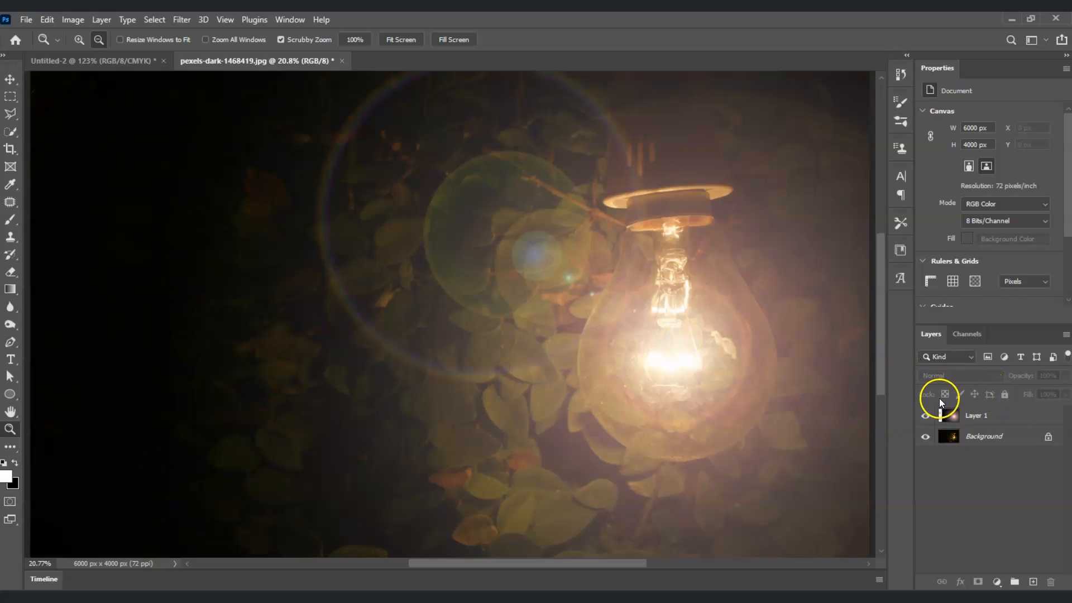
# Add a layer mask to Layer 1 and choose the Soft Round Pressure Size brush for painting on it.
pyautogui.click(1016, 421)
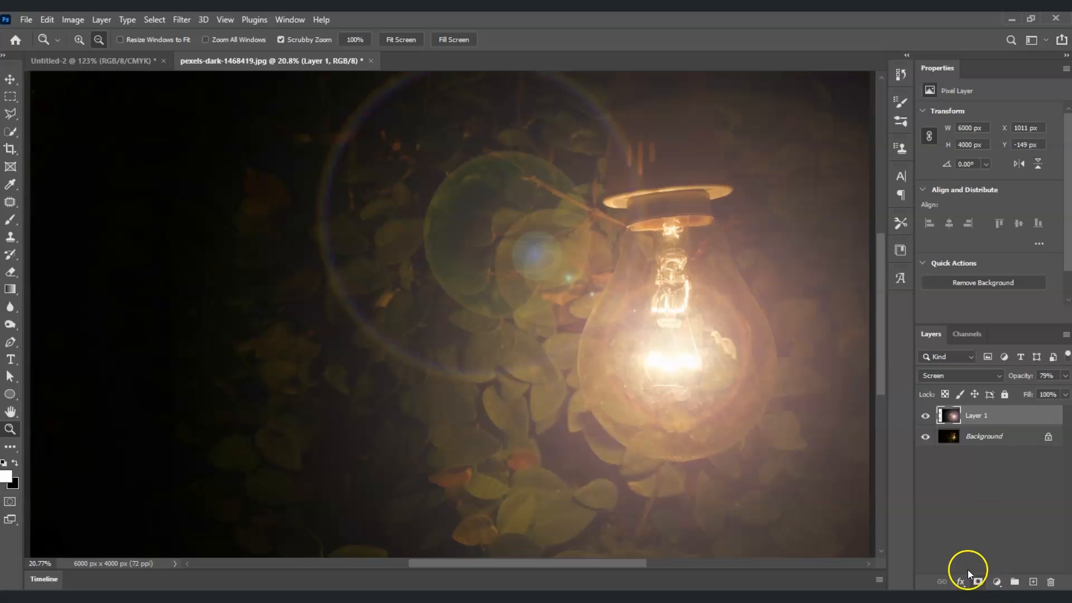
pyautogui.click(978, 581)
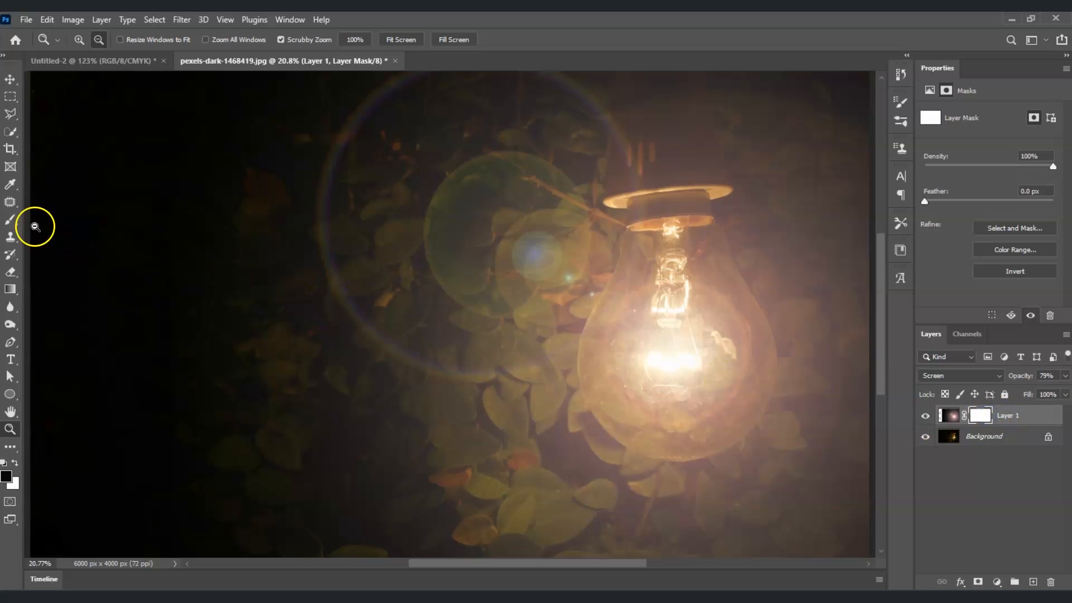
pyautogui.click(10, 224)
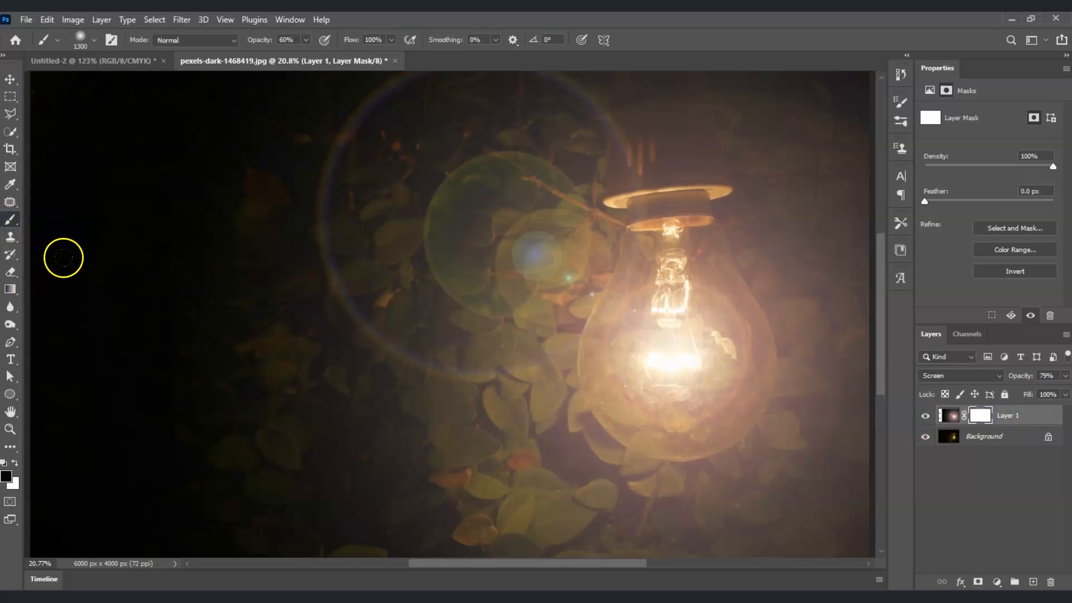
pyautogui.click(93, 40)
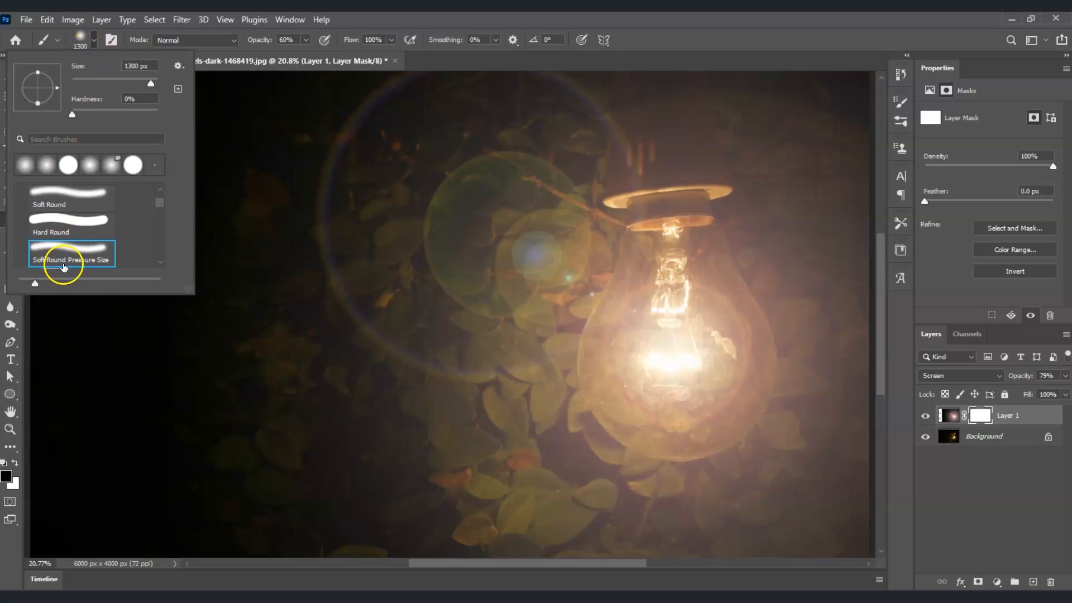
pyautogui.click(55, 256)
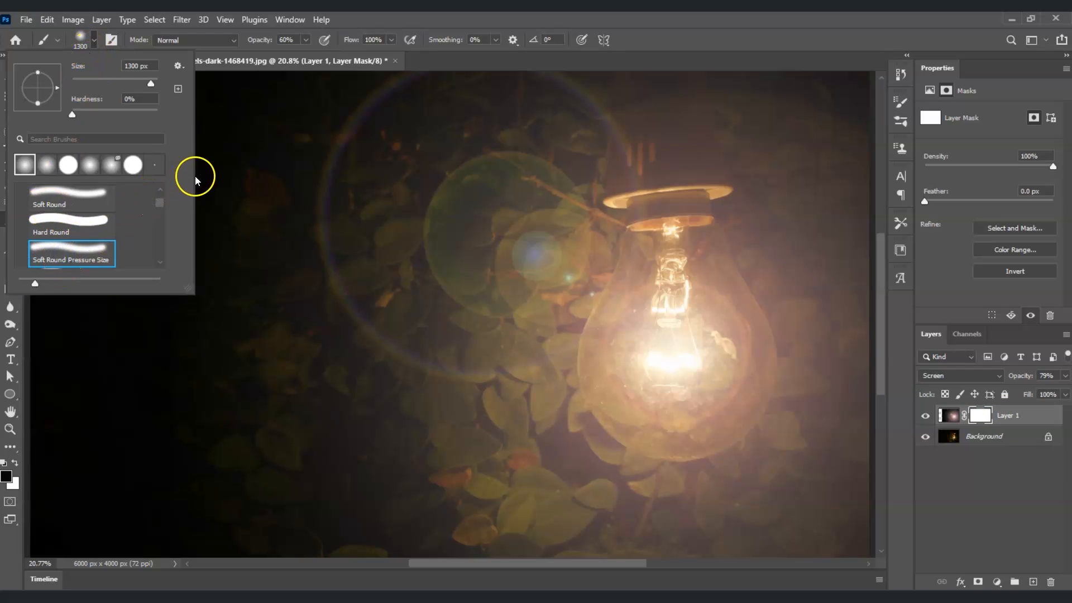
pyautogui.click(255, 42)
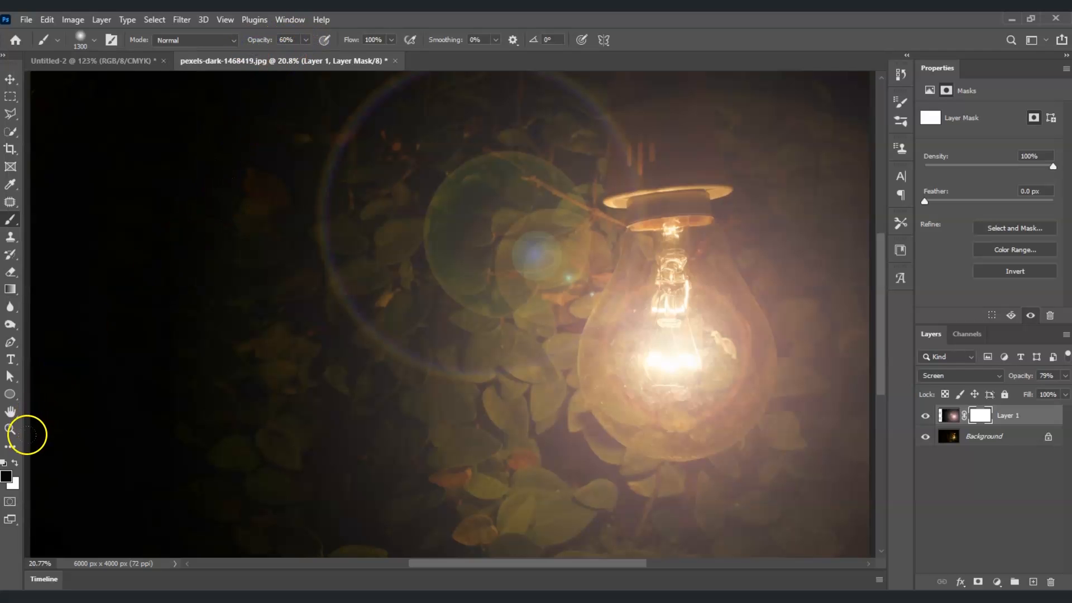
# Paint black on Layer 1's mask along the flare's left edge to blend it into the dark background.
pyautogui.click(6, 476)
pyautogui.moveTo(749, 390); pyautogui.dragTo(717, 408)
pyautogui.click(1029, 229)
pyautogui.moveTo(160, 450)
pyautogui.mouseDown()
pyautogui.moveTo(132, 383)
pyautogui.moveTo(249, 547)
pyautogui.moveTo(176, 117)
pyautogui.moveTo(232, 90)
pyautogui.mouseUp()
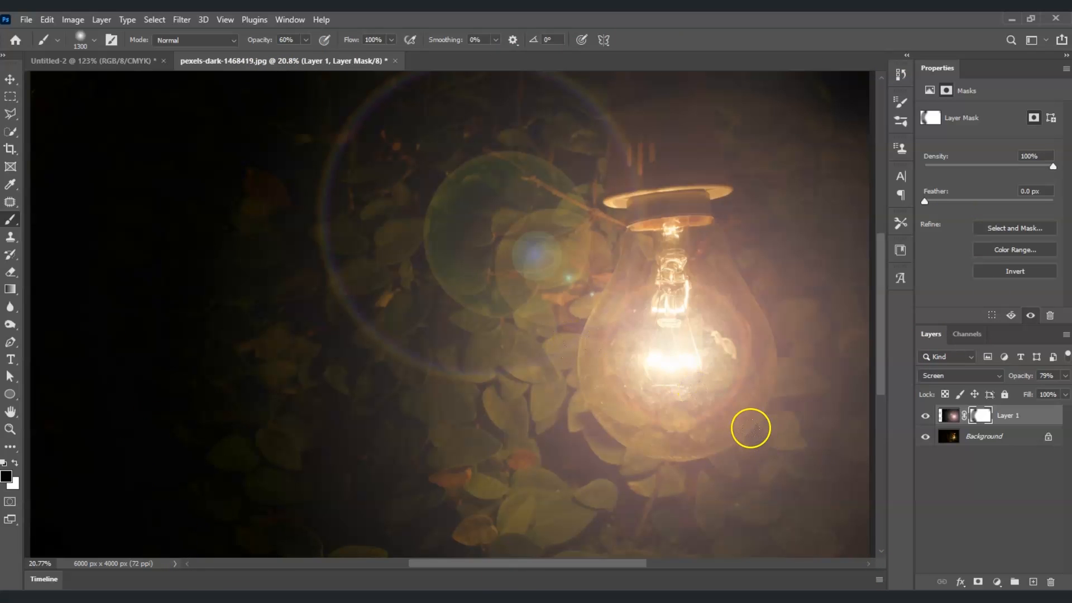
# Hide and show Layer 1 to compare the photo without and with the lens flare.
pyautogui.click(1030, 532)
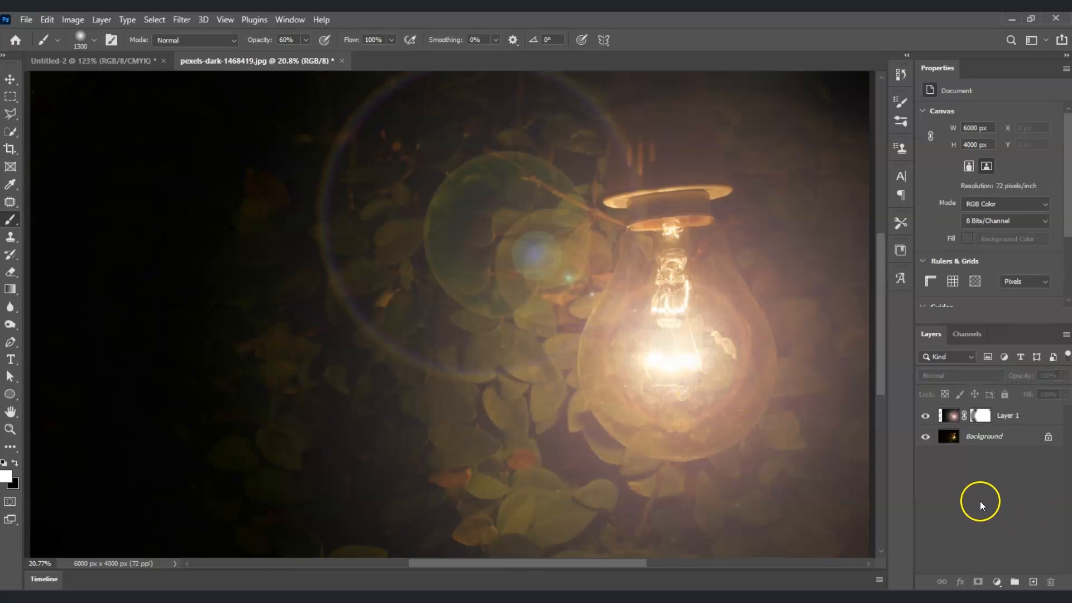
pyautogui.click(926, 416)
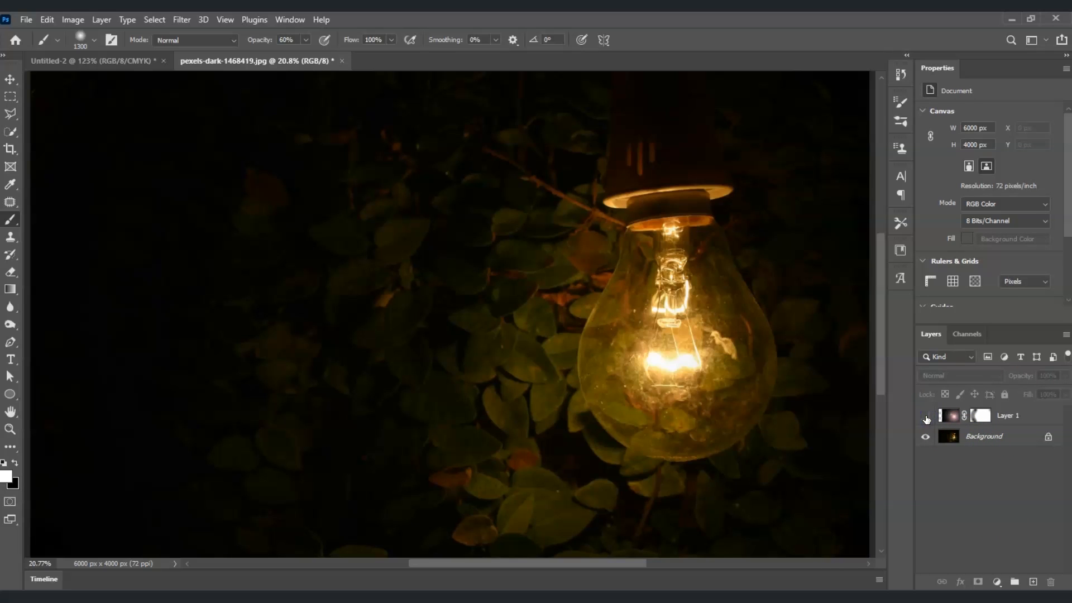
pyautogui.click(926, 417)
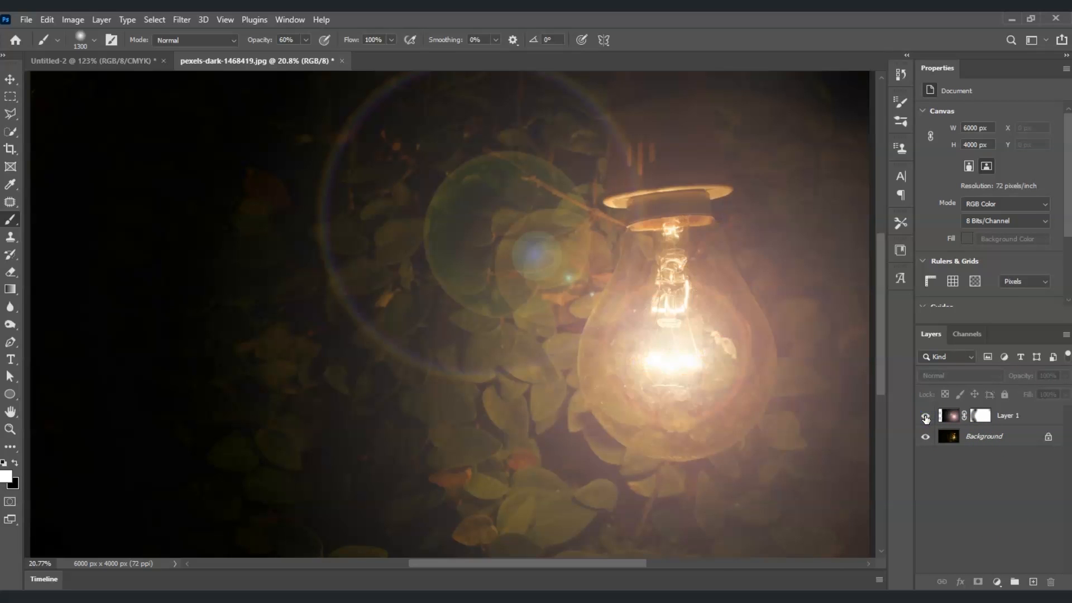